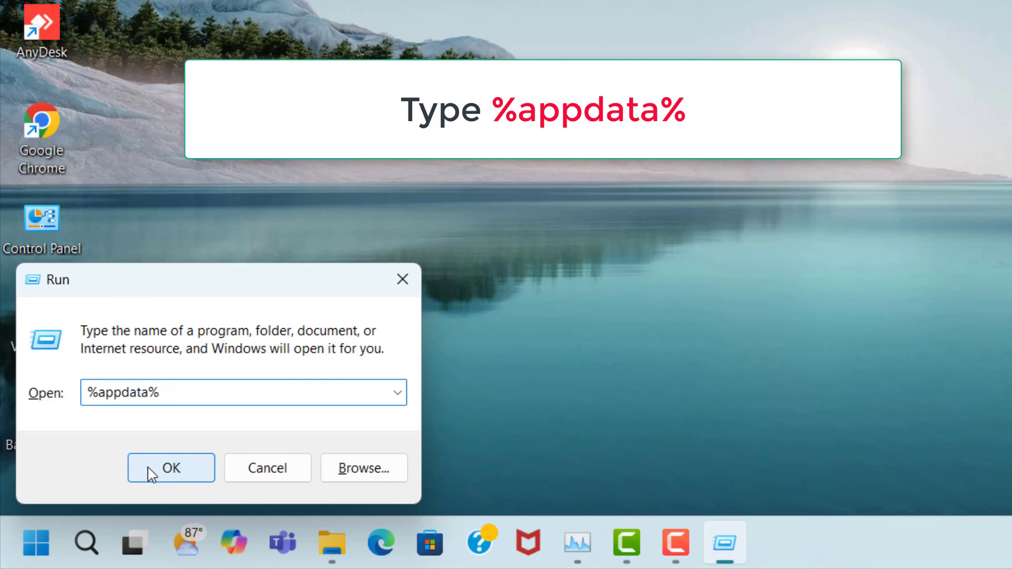
Step: Open the Temp folder inside AppData\Local, starting from the %appdata% location in the Run dialog
{"action": "left_click", "coordinate": [168, 471]}
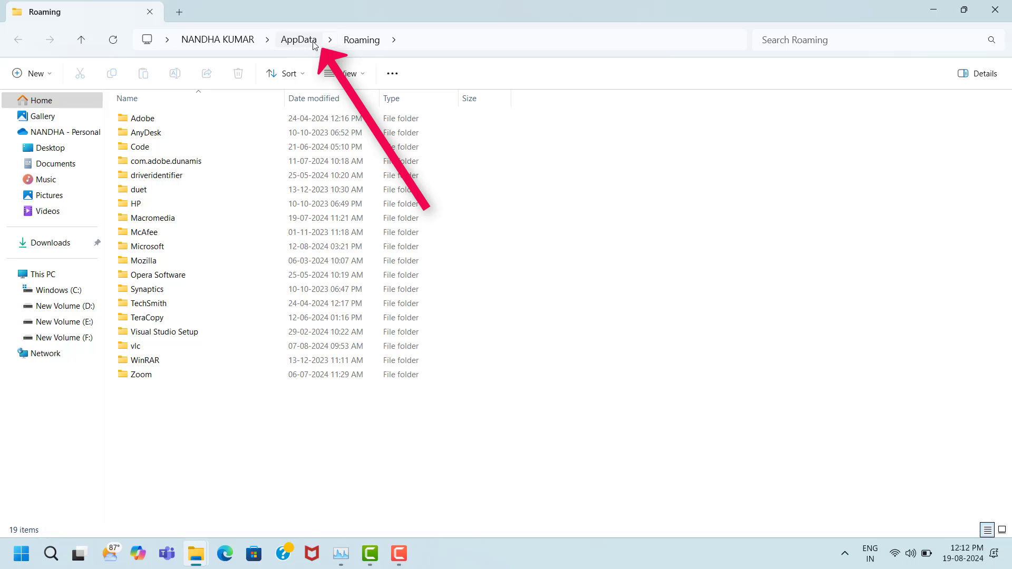
{"action": "left_click", "coordinate": [299, 40]}
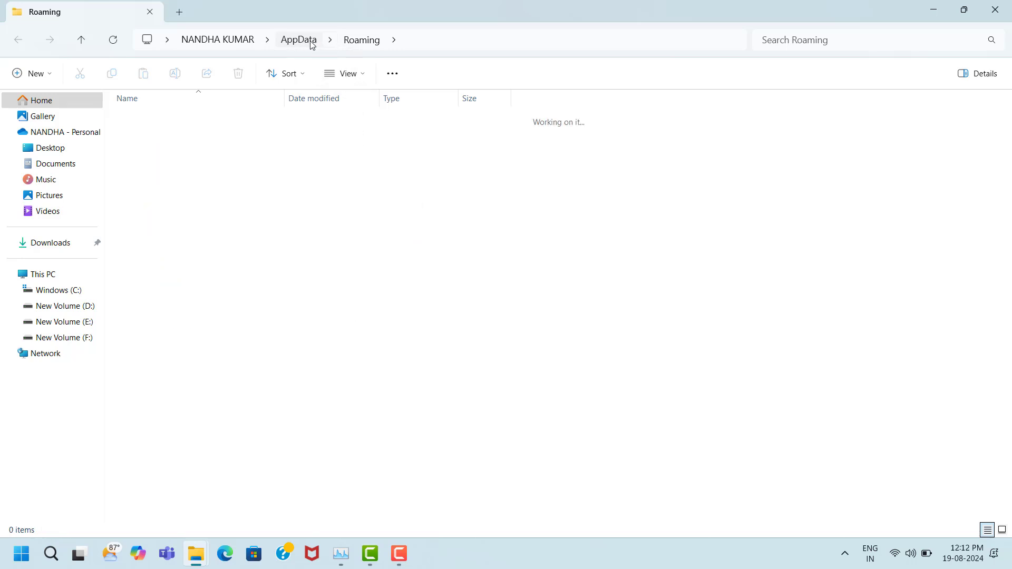
{"action": "left_click", "coordinate": [151, 121]}
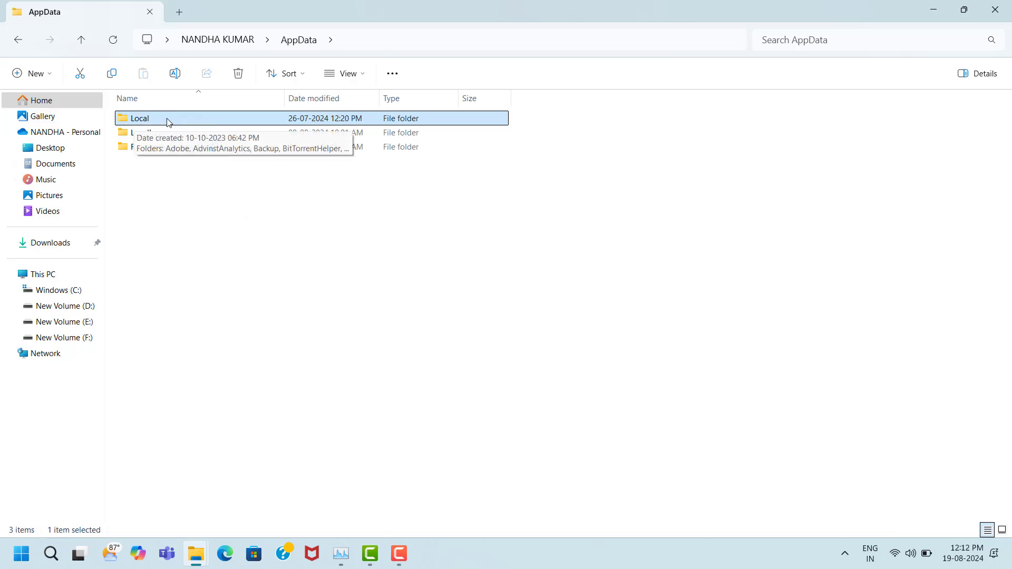
{"action": "double_click", "coordinate": [169, 123]}
{"action": "scroll", "coordinate": [150, 427], "scroll_direction": "down", "scroll_amount": 1}
{"action": "left_click", "coordinate": [153, 475]}
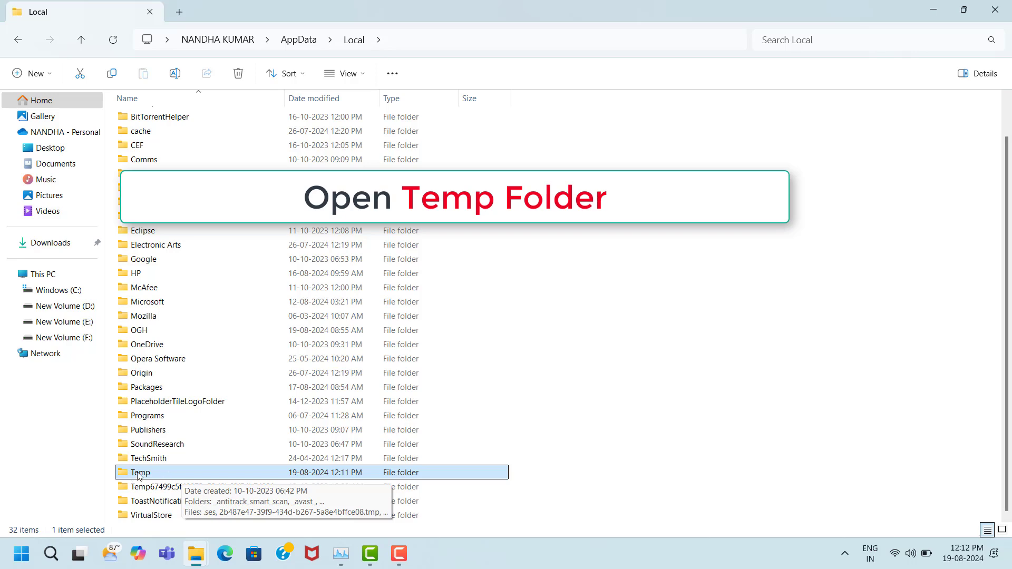
{"action": "double_click", "coordinate": [150, 475]}
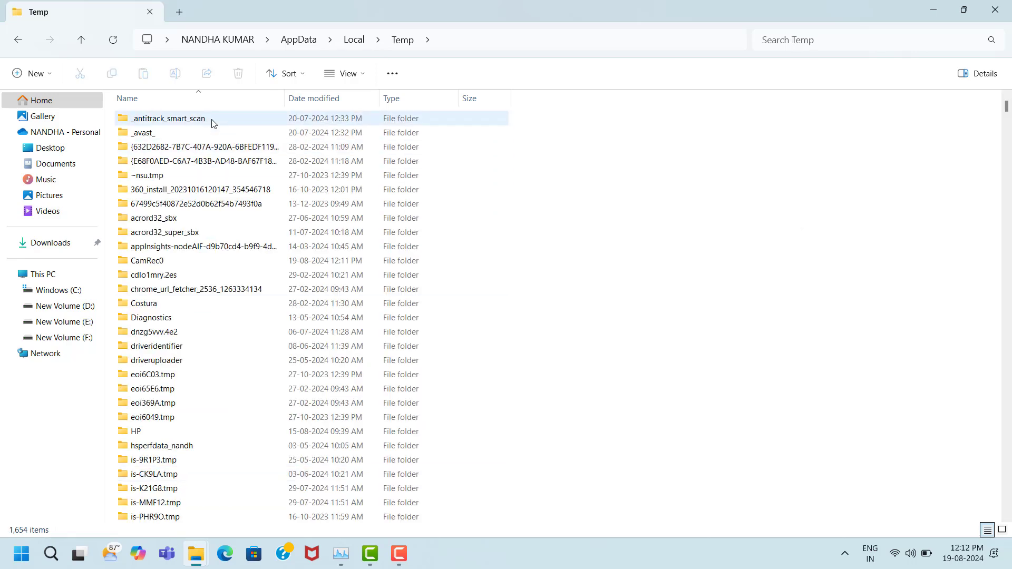
Step: Delete all files and folders in the AppData\Local\Temp folder
{"action": "left_click", "coordinate": [212, 121]}
{"action": "key", "text": "ctrl+a"}
{"action": "right_click", "coordinate": [211, 119]}
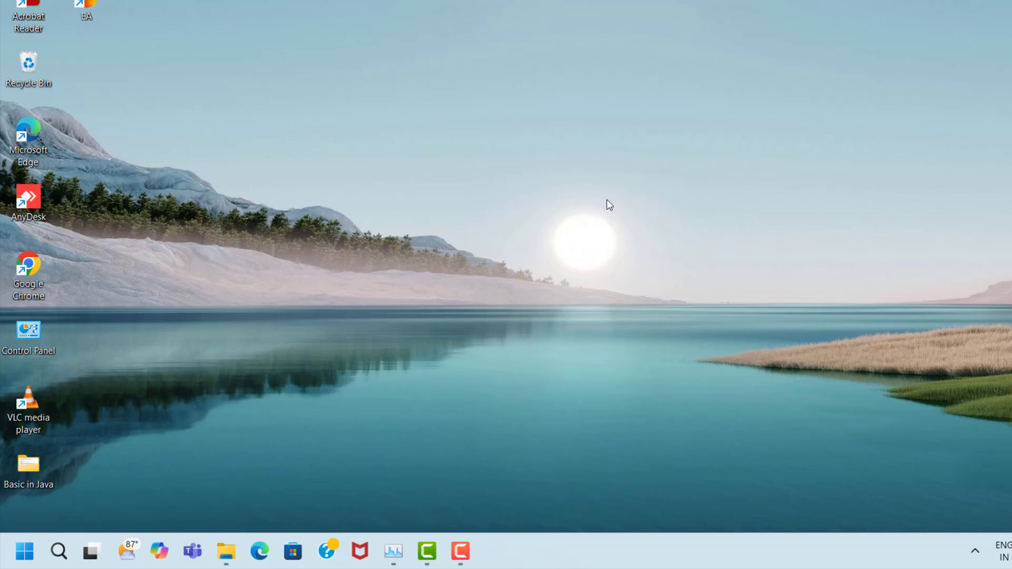
Step: Open the Windows Temp folder with the Run command temp and delete all of its contents
{"action": "key", "text": "super+r"}
{"action": "type", "text": "temp"}
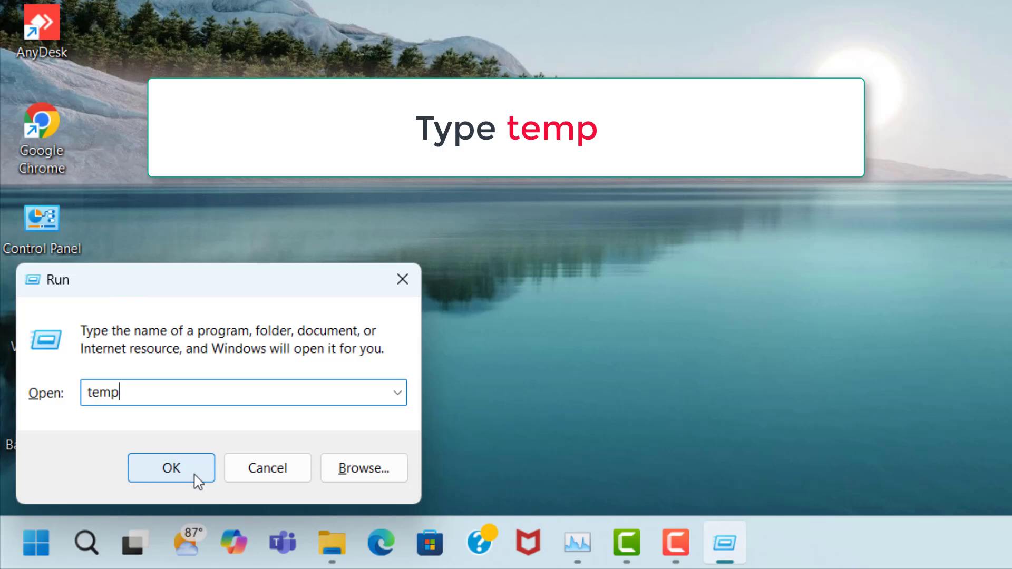
{"action": "left_click", "coordinate": [193, 466]}
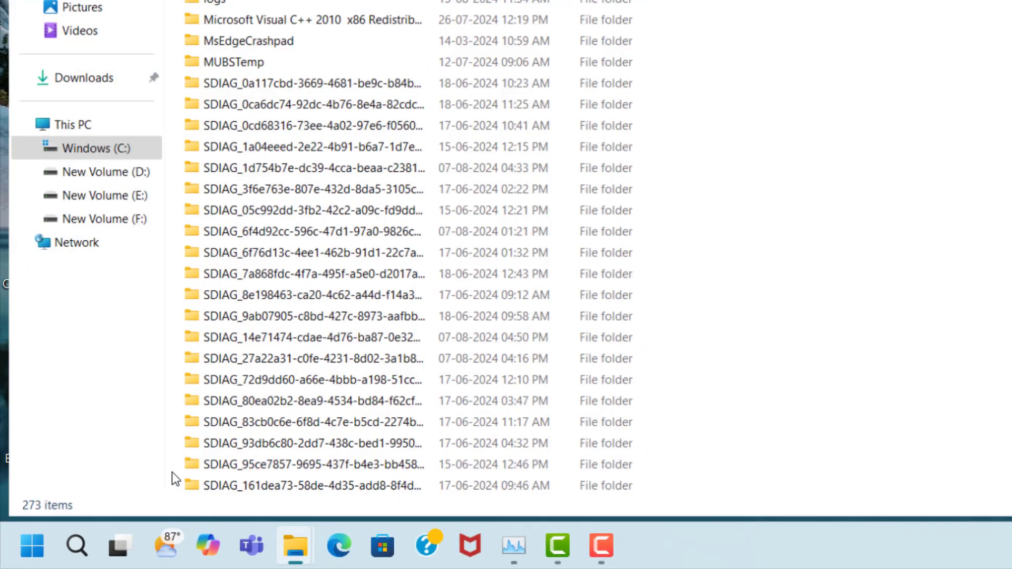
{"action": "key", "text": "ctrl+a"}
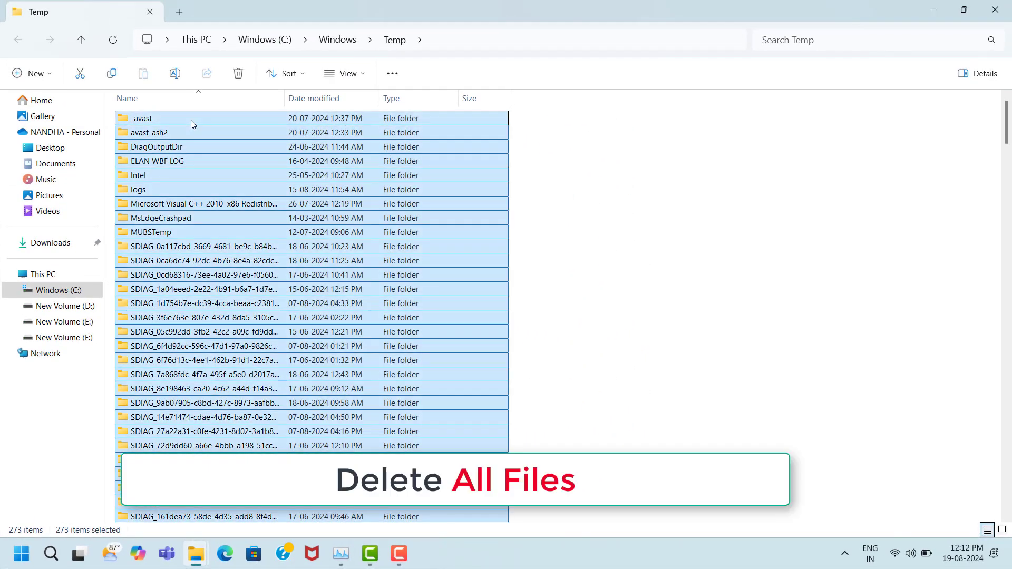
{"action": "right_click", "coordinate": [190, 120]}
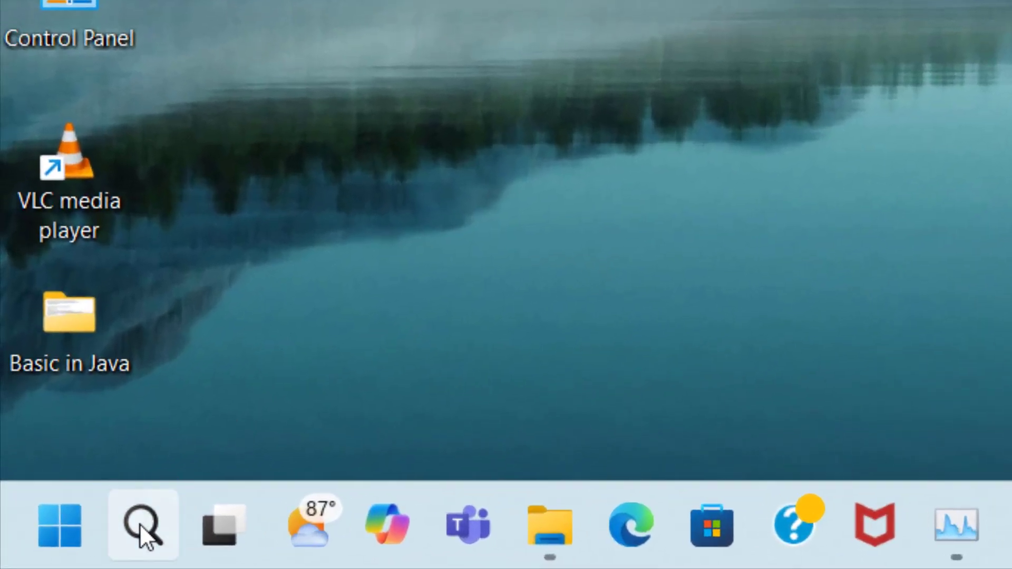
Step: Find and open the Windows Update settings through Windows search, and check for updates
{"action": "left_click", "coordinate": [141, 524]}
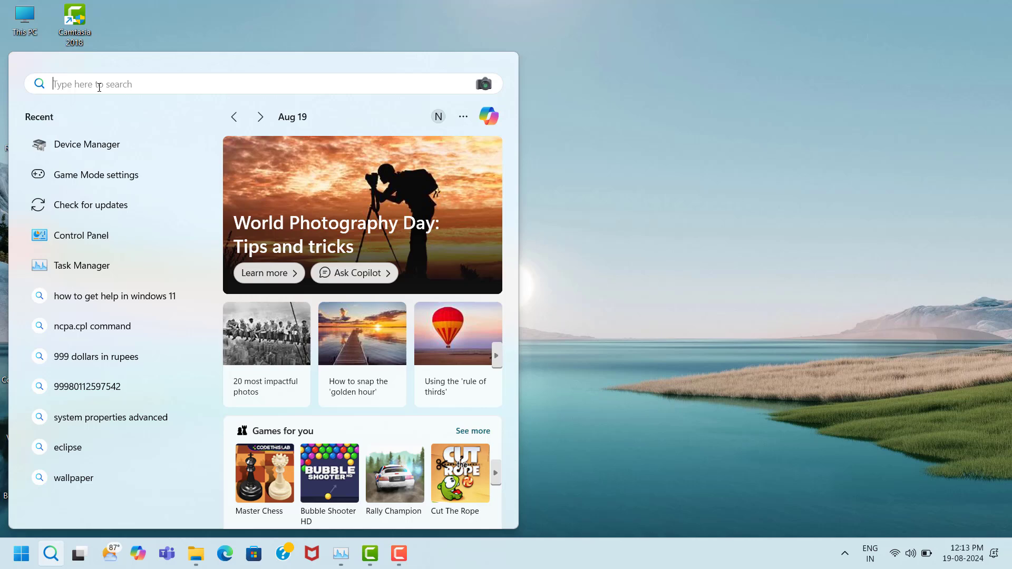
{"action": "type", "text": "c"}
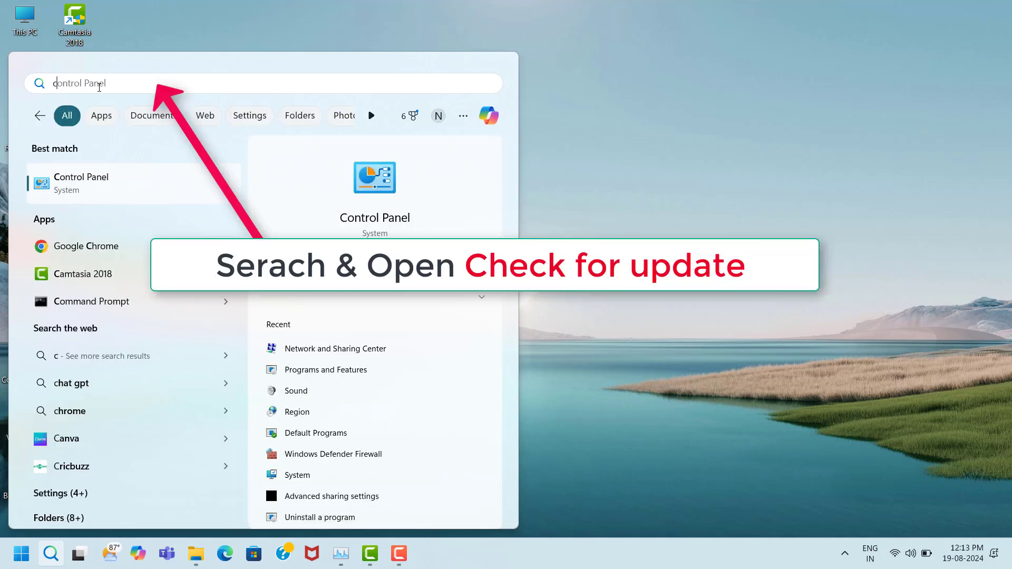
{"action": "type", "text": "he"}
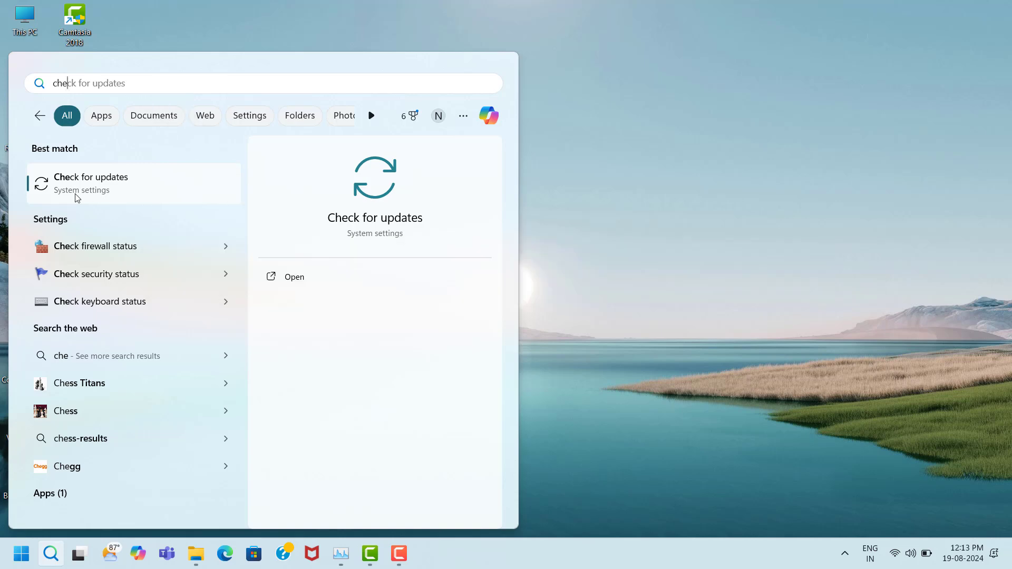
{"action": "left_click", "coordinate": [156, 198]}
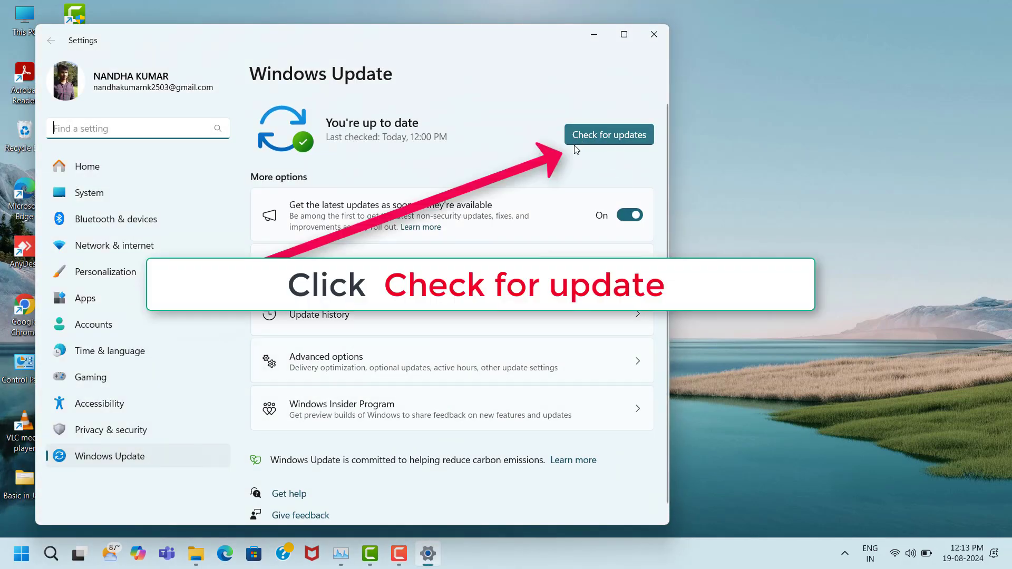
{"action": "left_click", "coordinate": [608, 138]}
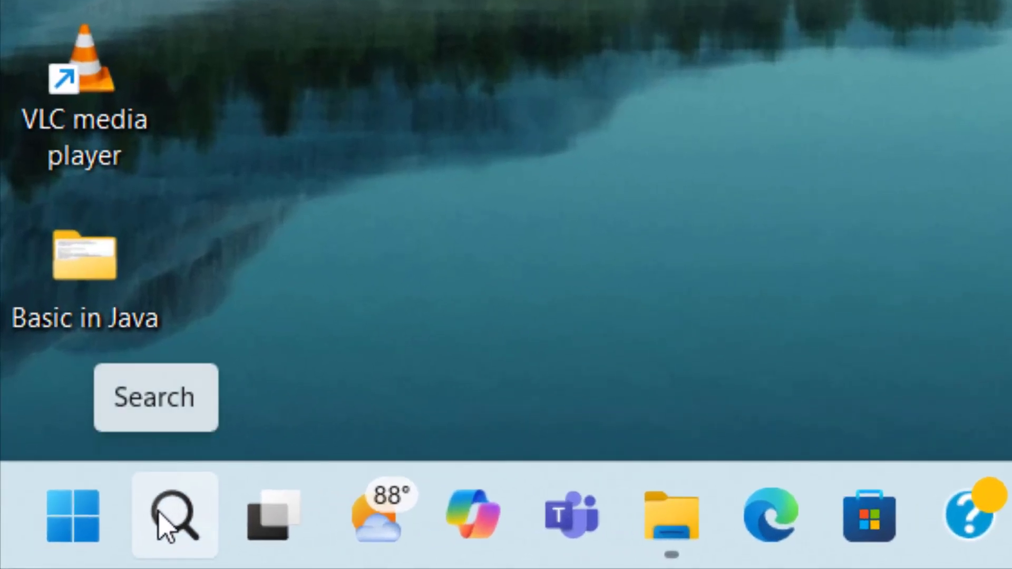
Step: Find and open the Game Mode settings through Windows search, and turn on Game Mode
{"action": "left_click", "coordinate": [166, 522]}
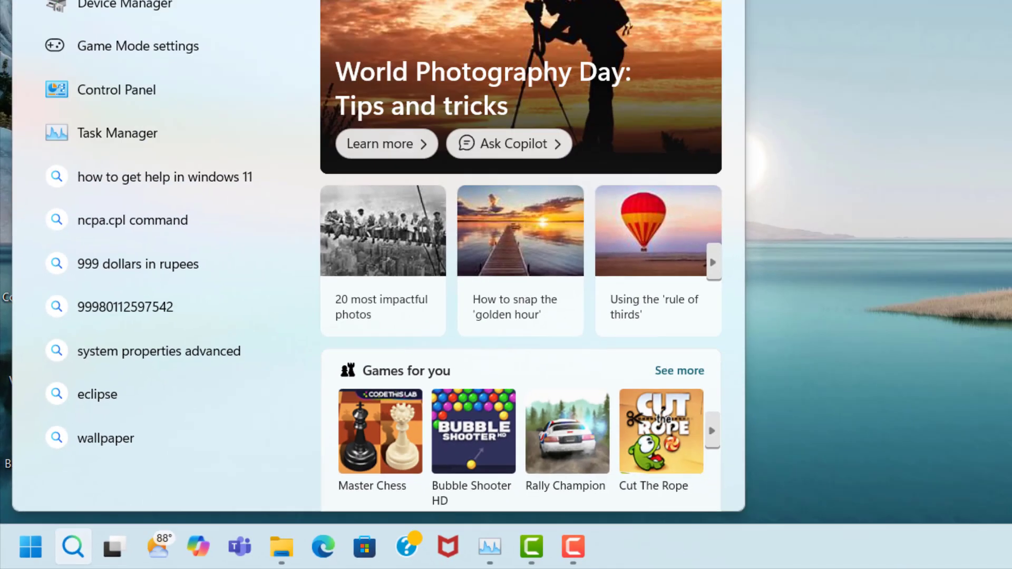
{"action": "type", "text": "game m"}
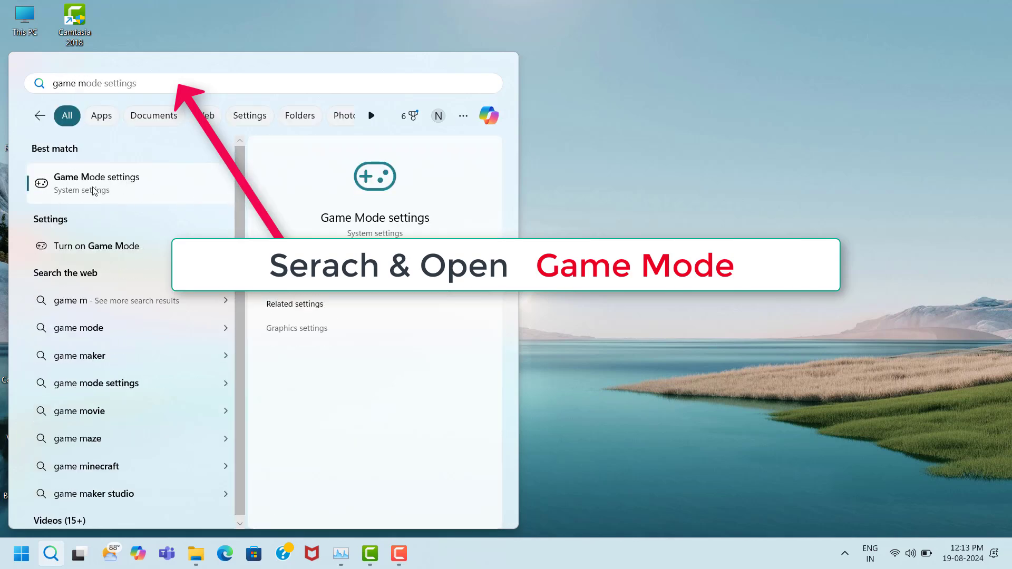
{"action": "left_click", "coordinate": [157, 192]}
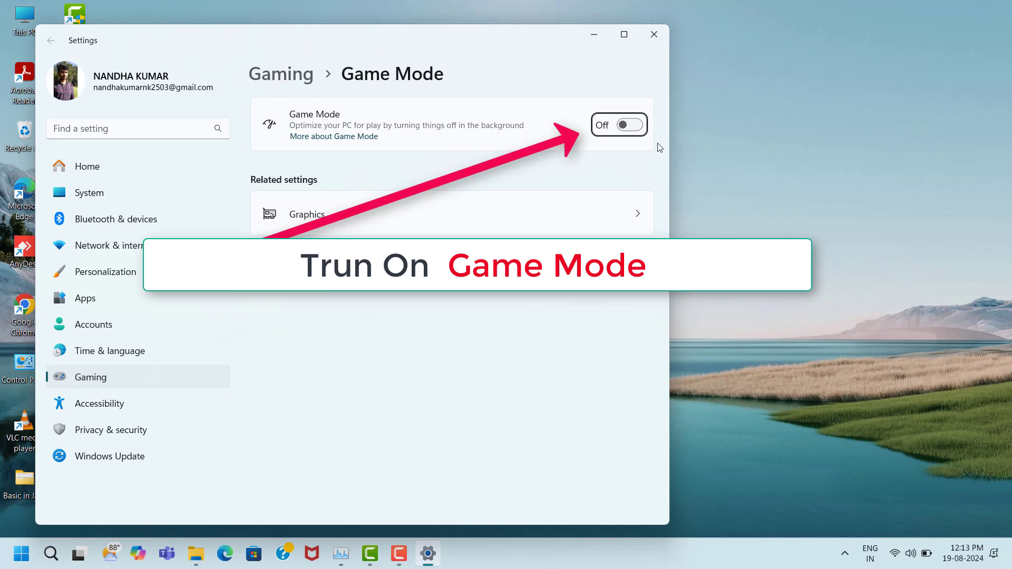
{"action": "left_click", "coordinate": [630, 125]}
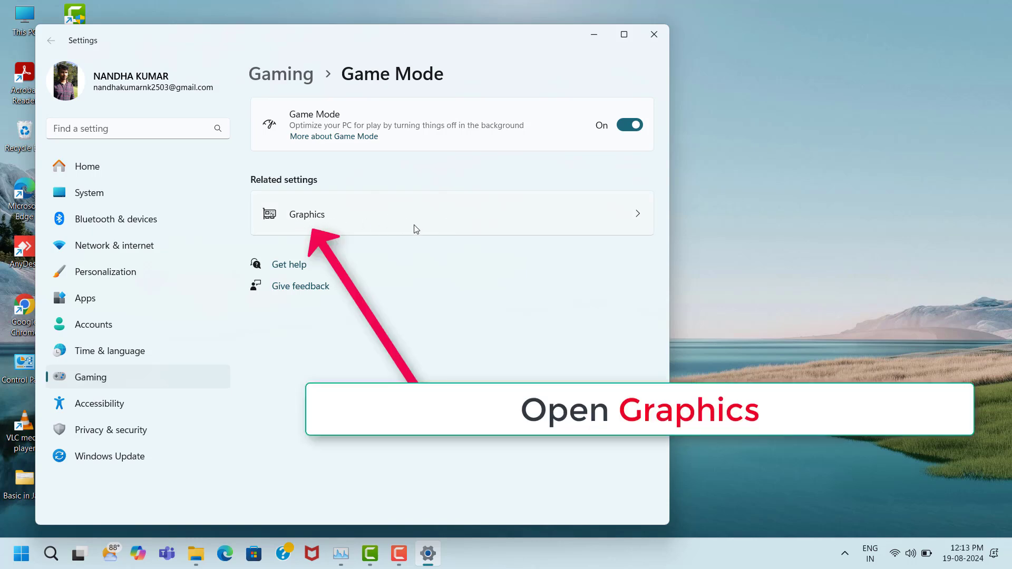
Step: Turn on Optimizations for windowed games in the default graphics settings
{"action": "left_click", "coordinate": [448, 215]}
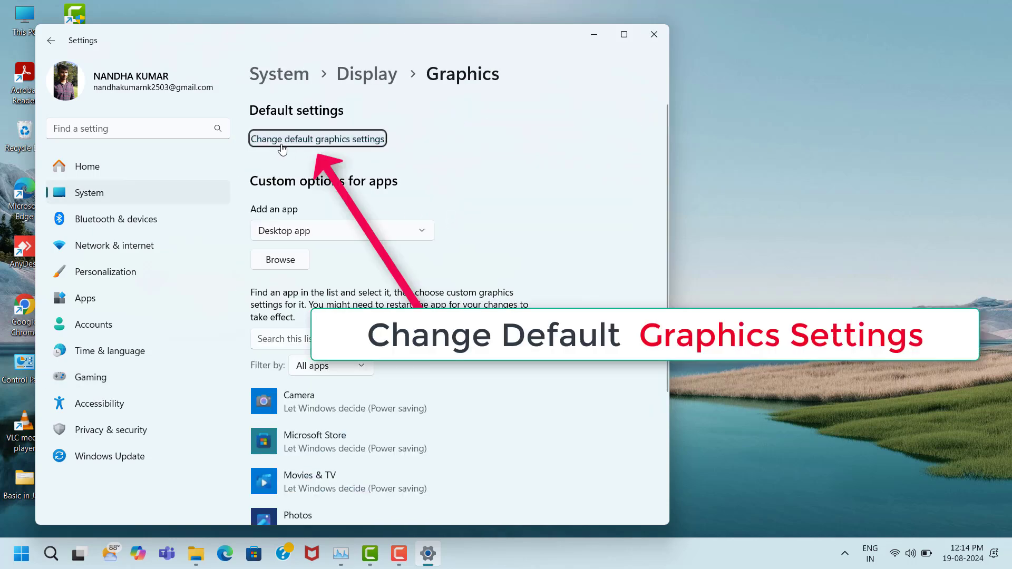
{"action": "left_click", "coordinate": [319, 140]}
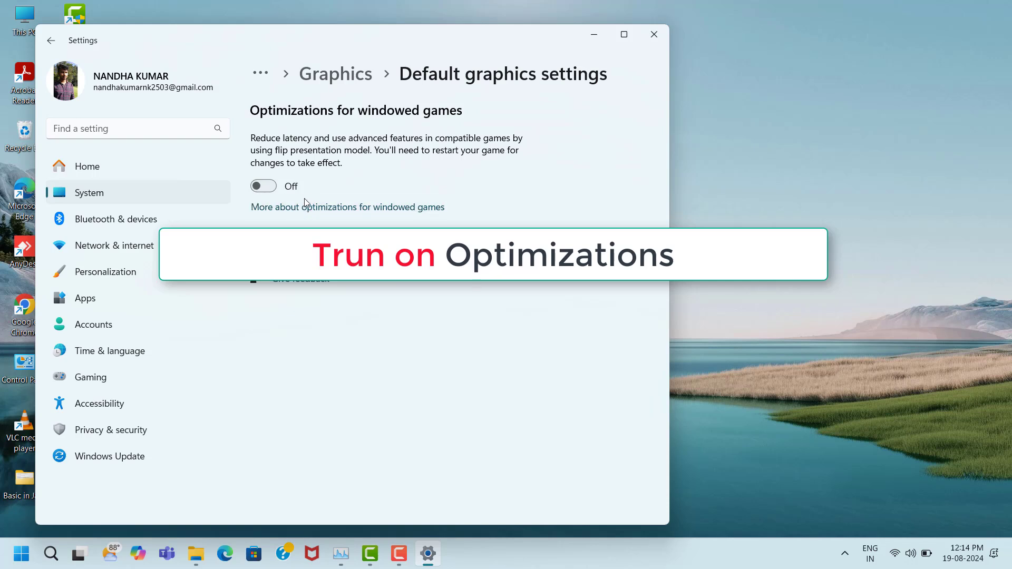
{"action": "left_click", "coordinate": [263, 187]}
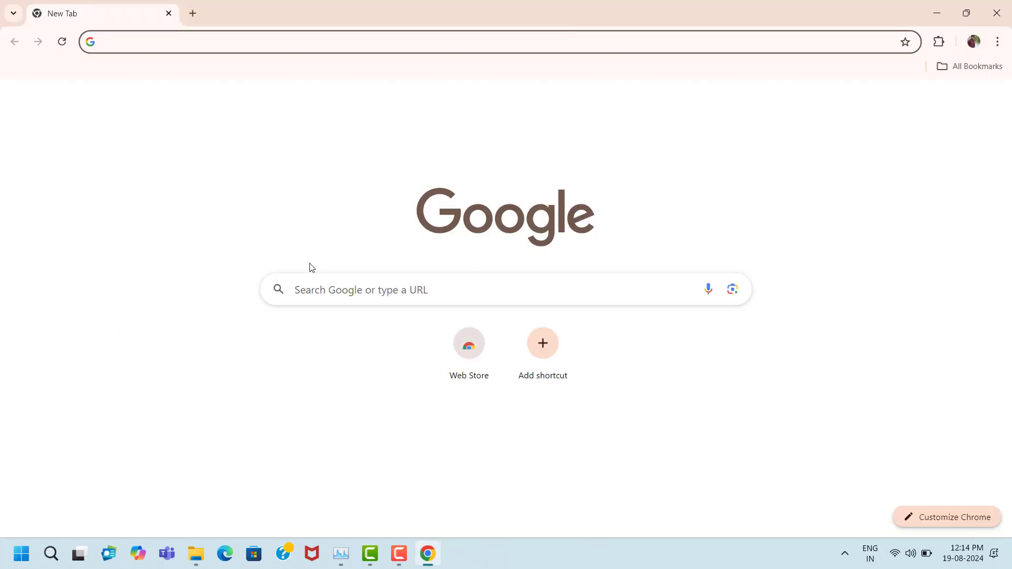
Step: In Google Chrome, search for directx setup and download the DirectX End-User Runtime Web Installer from Microsoft in English
{"action": "left_click", "coordinate": [318, 286]}
{"action": "type", "text": "directx setup"}
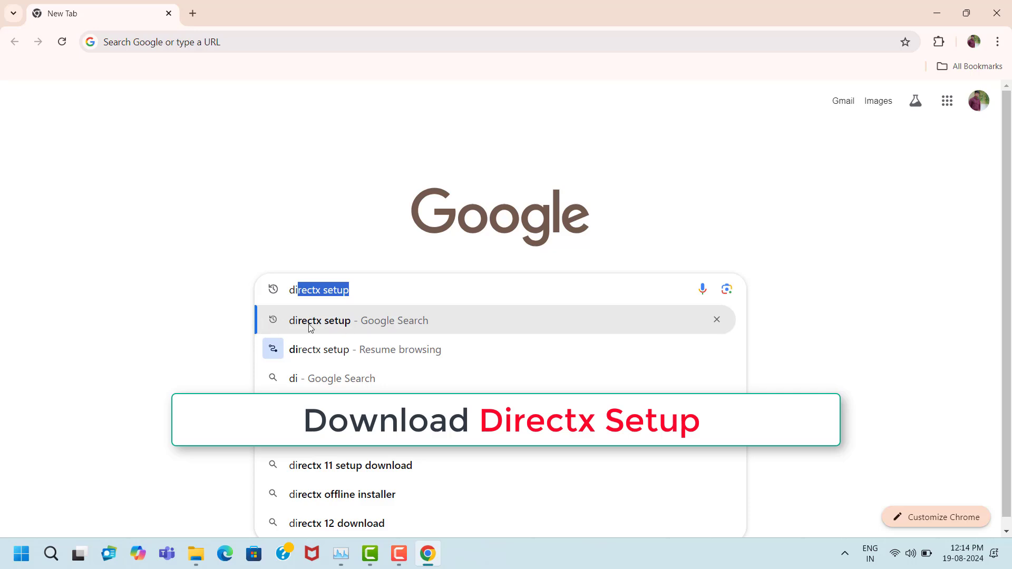
{"action": "left_click", "coordinate": [342, 326]}
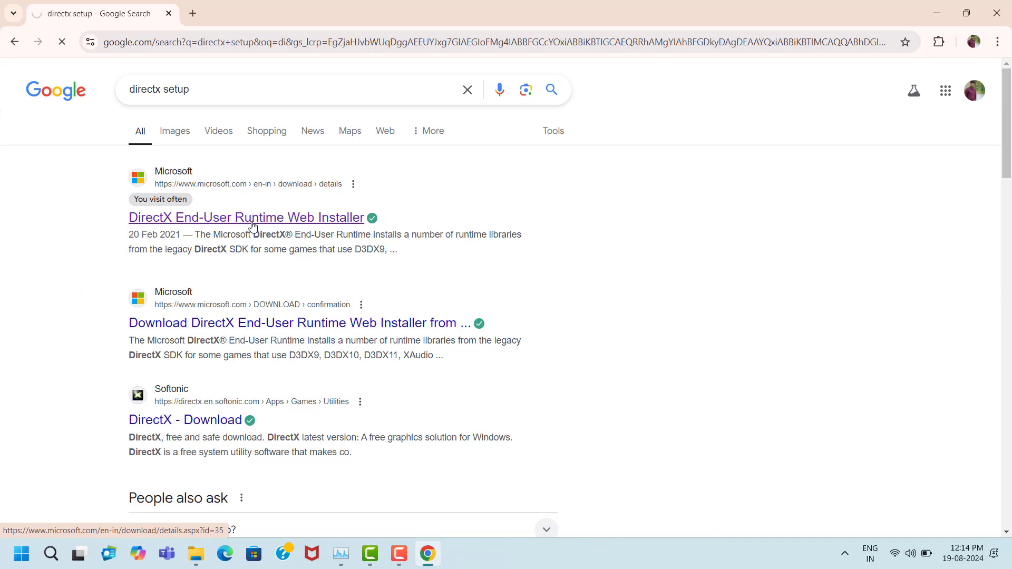
{"action": "scroll", "coordinate": [459, 285], "scroll_direction": "down", "scroll_amount": 5}
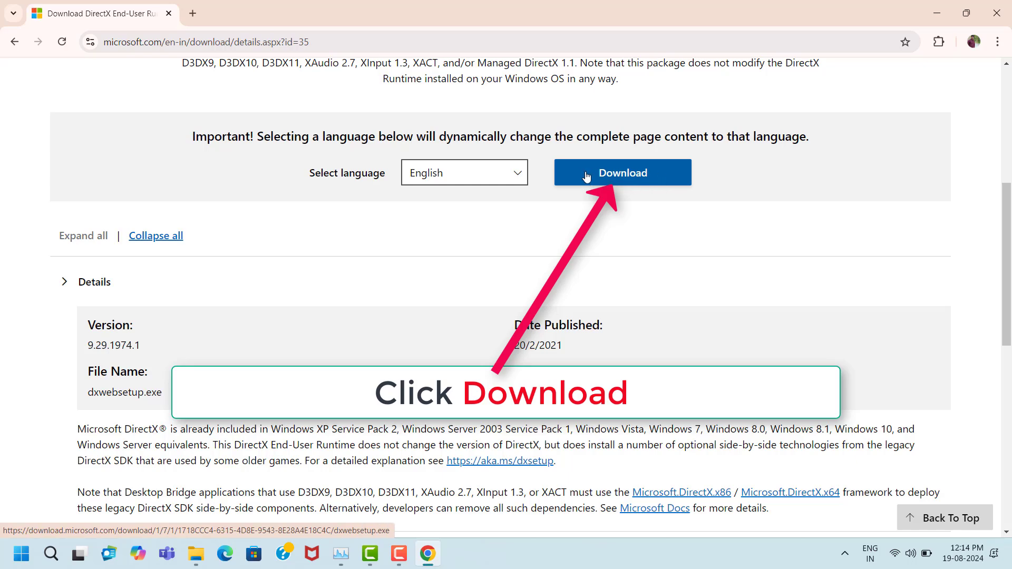
{"action": "left_click", "coordinate": [649, 181]}
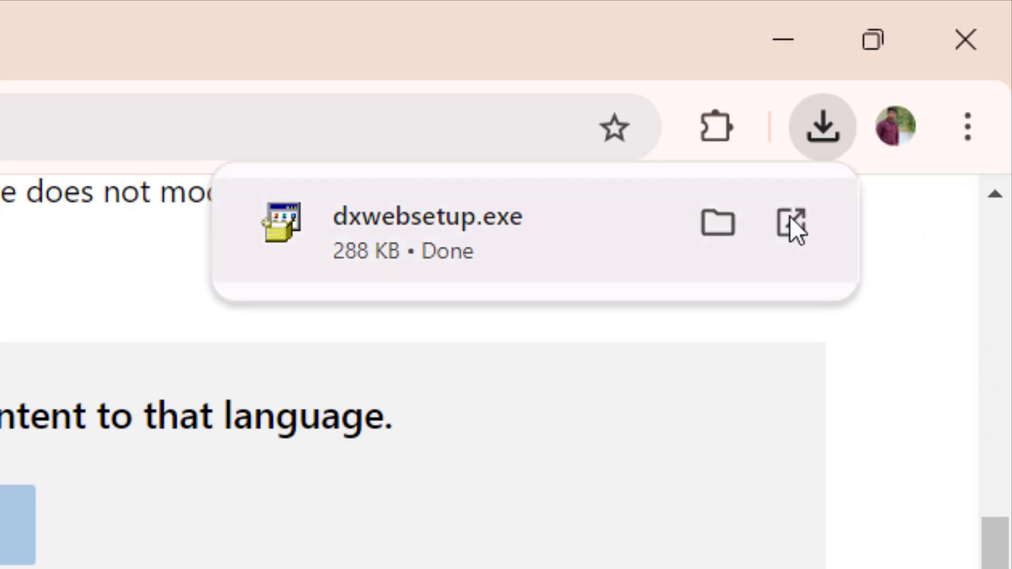
Step: Run the downloaded dxwebsetup.exe, accept the license agreement and continue through the DirectX setup pages past the Bing Bar offer
{"action": "left_click", "coordinate": [790, 232]}
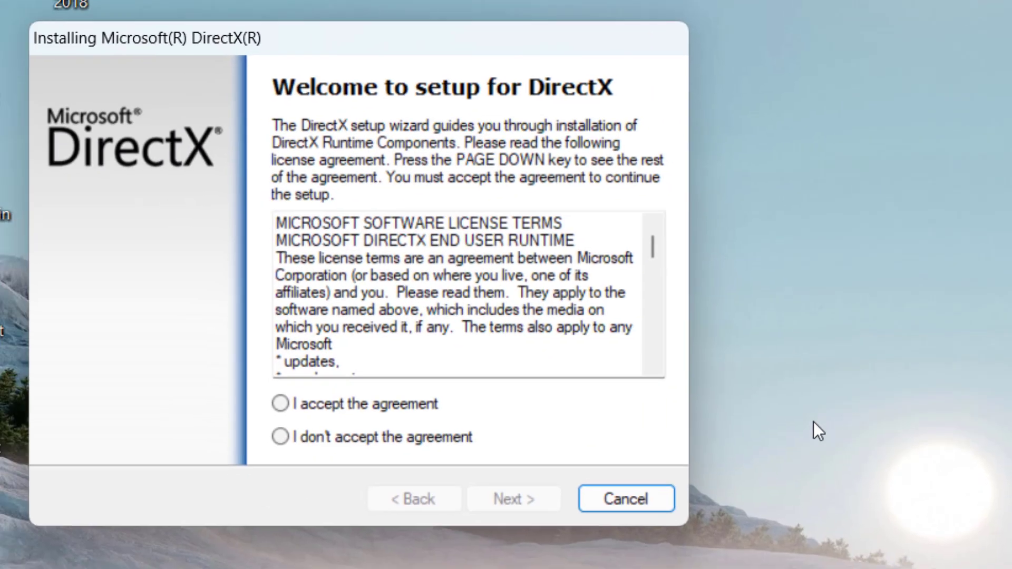
{"action": "left_click", "coordinate": [284, 402]}
{"action": "left_click", "coordinate": [509, 495]}
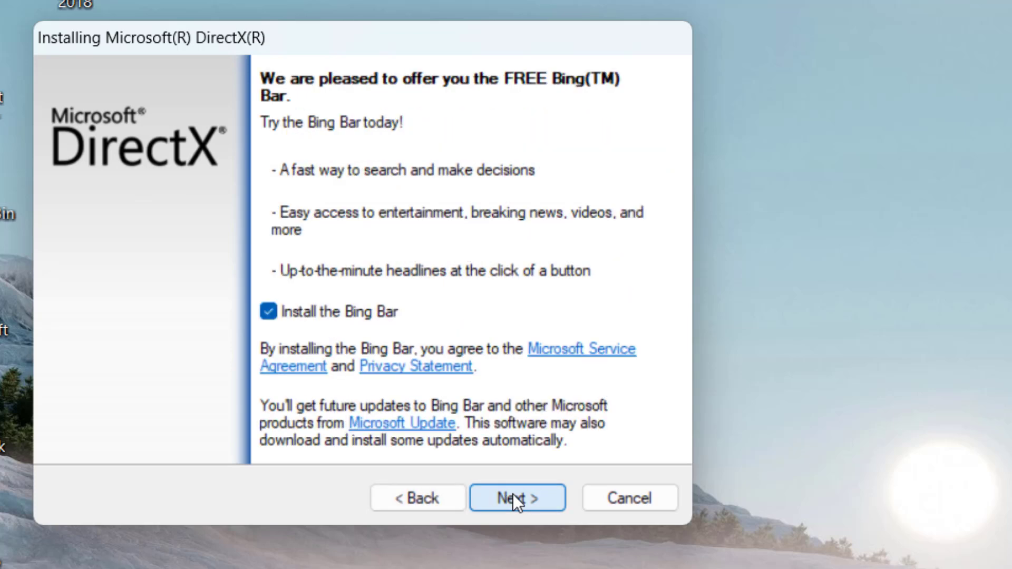
{"action": "left_click", "coordinate": [513, 495]}
{"action": "left_click", "coordinate": [514, 495]}
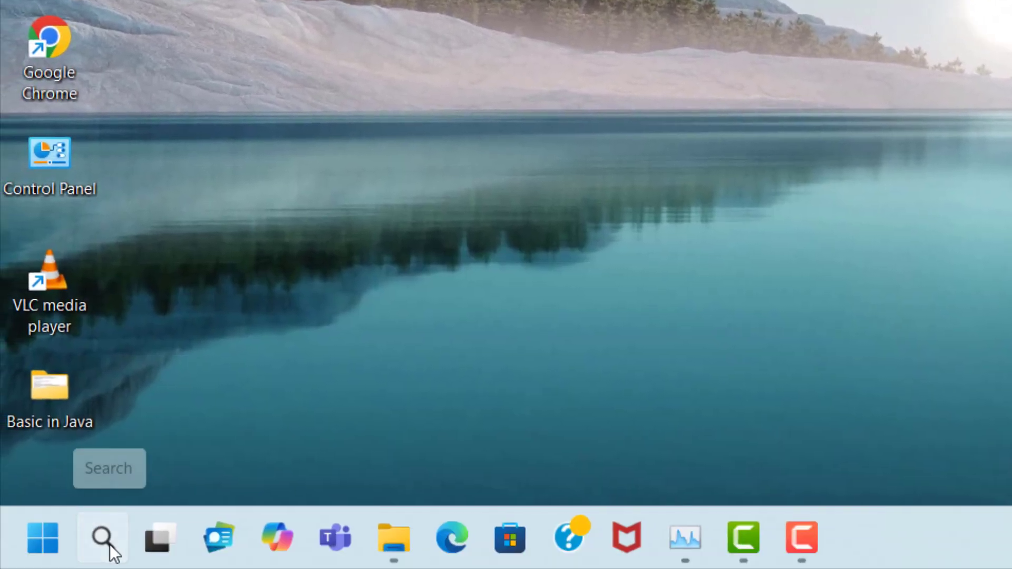
Step: Find and open Device Manager through Windows search, and expand the Display adapters category
{"action": "left_click", "coordinate": [109, 545]}
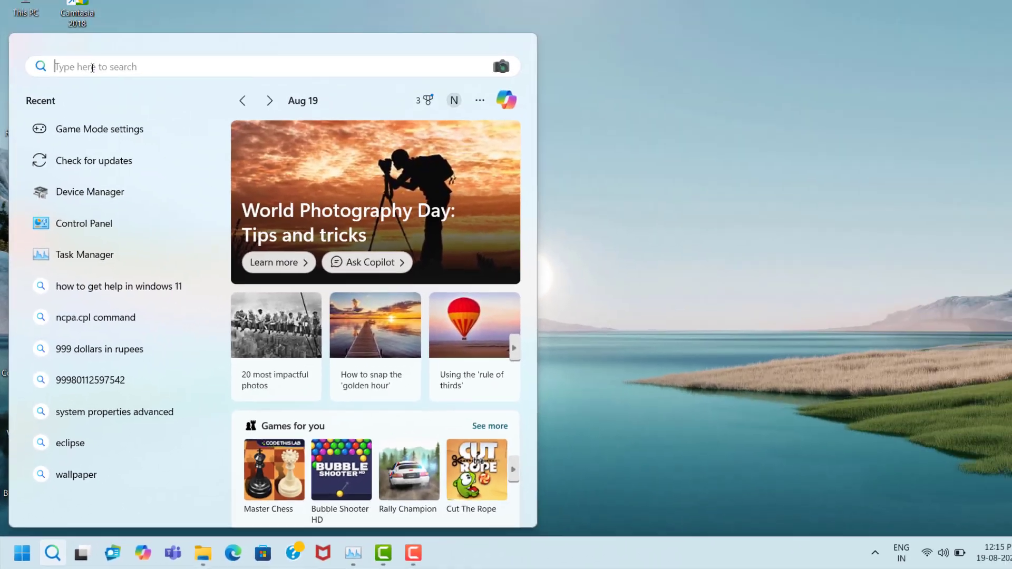
{"action": "type", "text": "dev"}
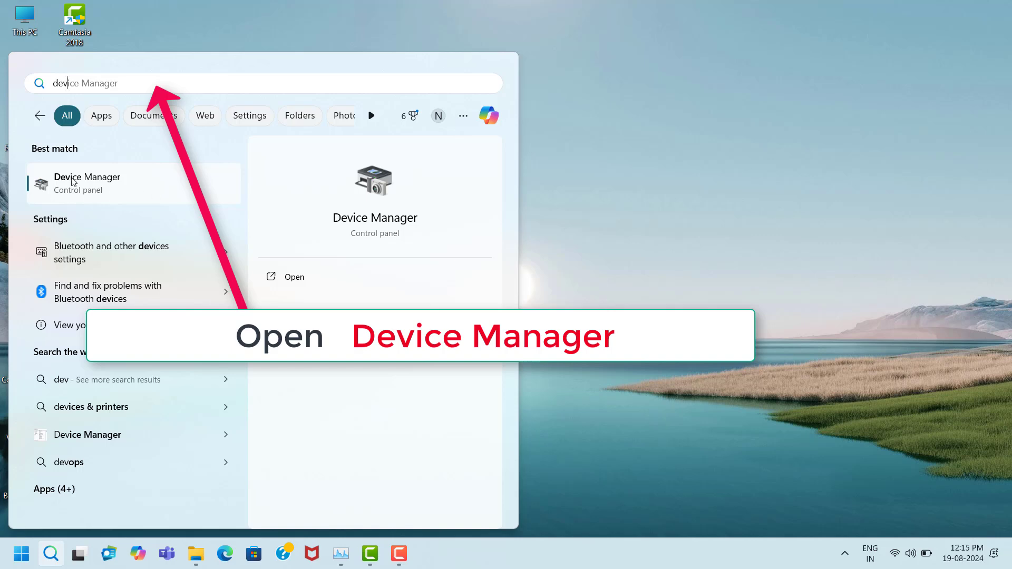
{"action": "left_click", "coordinate": [171, 196]}
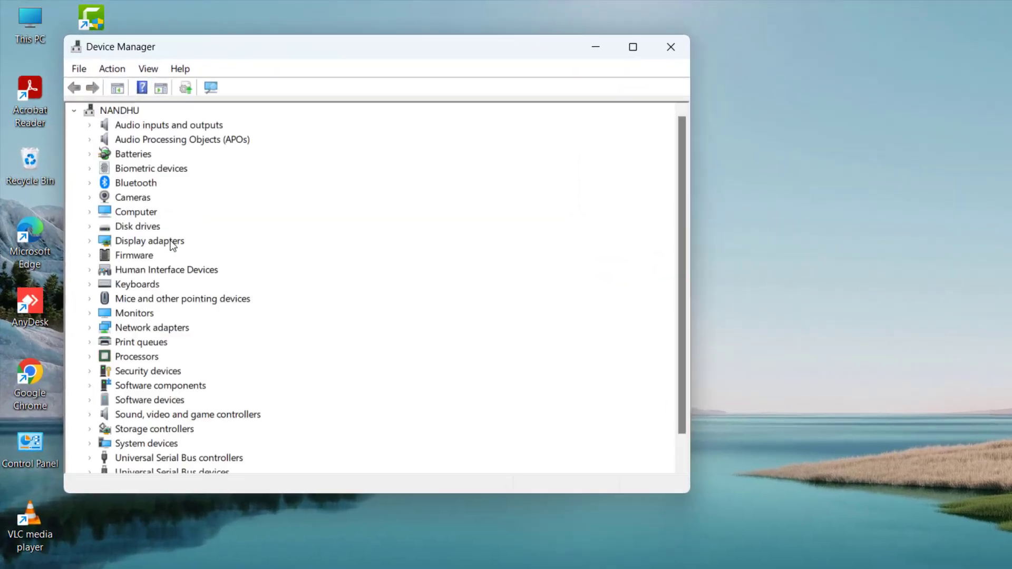
{"action": "left_click", "coordinate": [171, 244]}
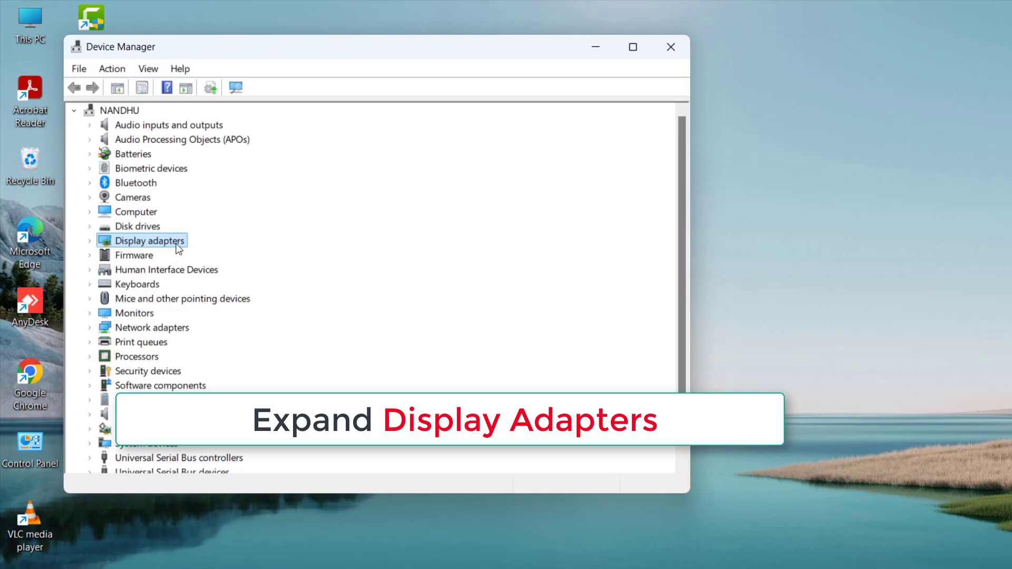
{"action": "left_click", "coordinate": [89, 241]}
Step: Update the Intel(R) Iris(R) Xe Graphics driver by manually picking the Intel(R) Iris(R) Xe Graphics model from the drivers available on the computer
{"action": "left_click", "coordinate": [136, 256]}
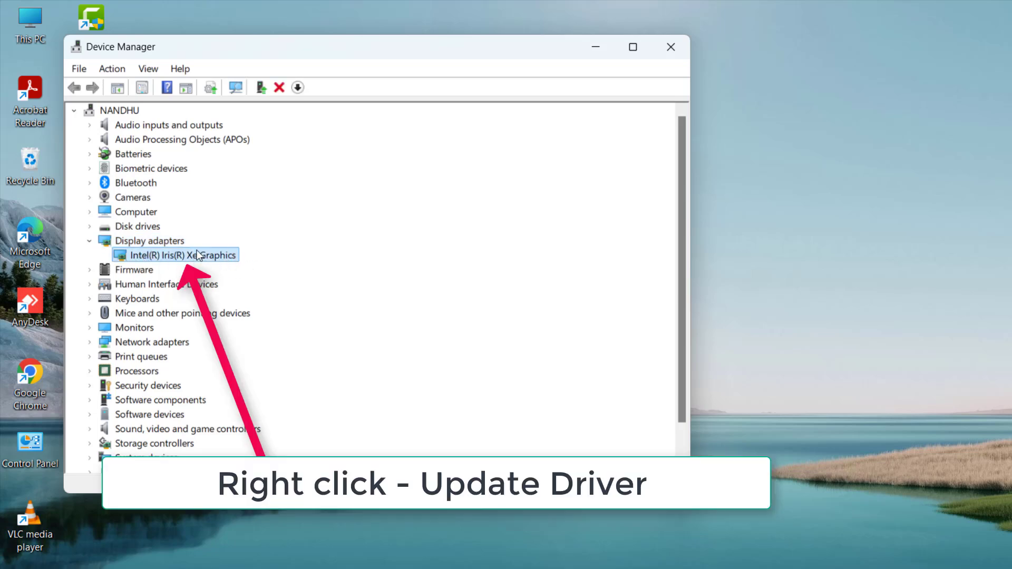
{"action": "right_click", "coordinate": [226, 255]}
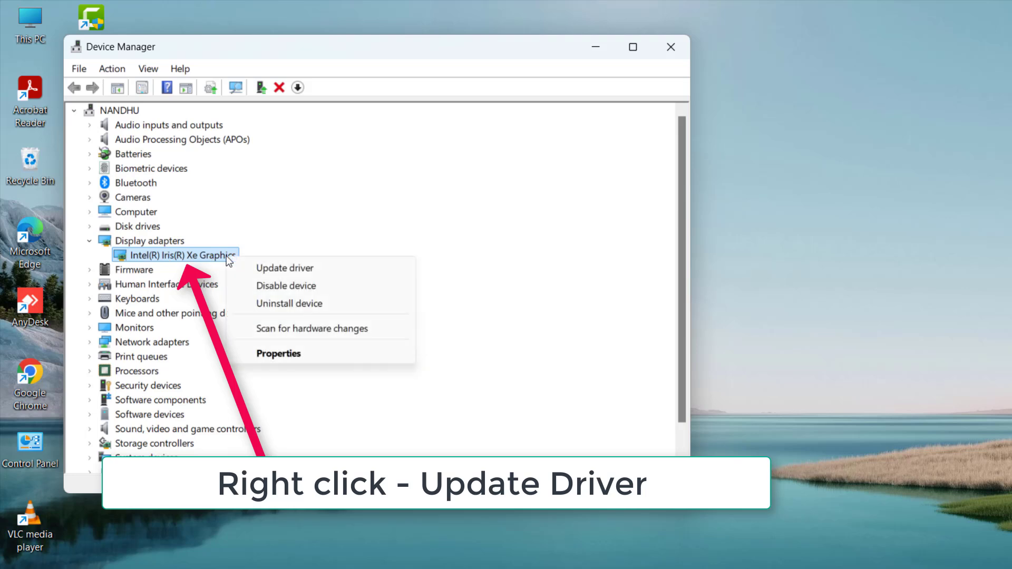
{"action": "left_click", "coordinate": [298, 270]}
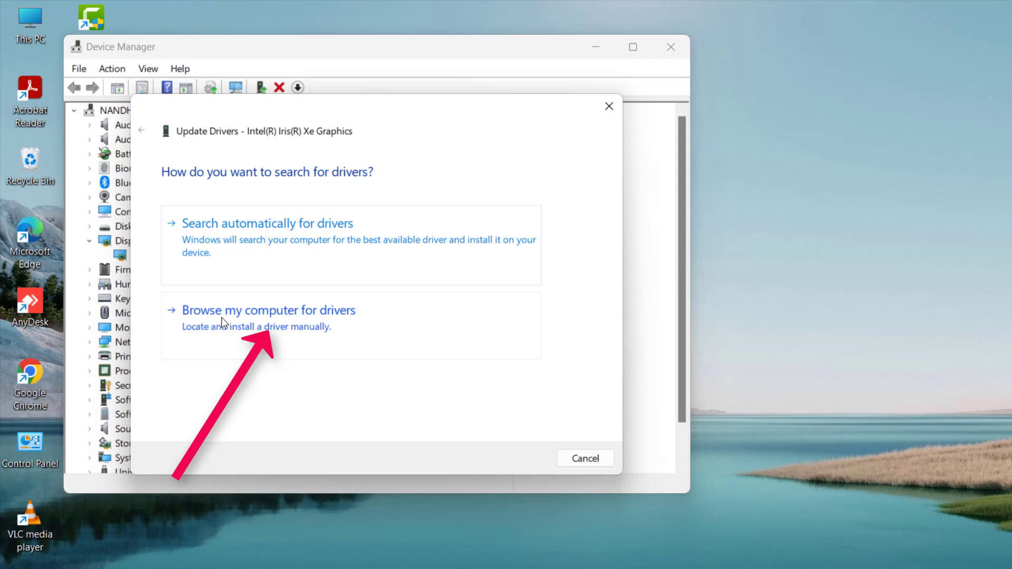
{"action": "left_click", "coordinate": [280, 324]}
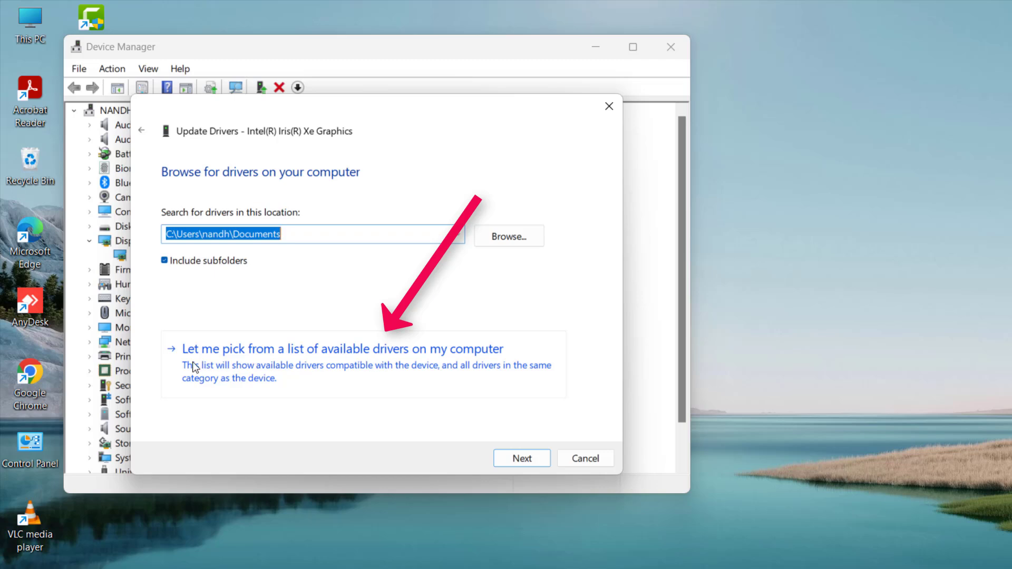
{"action": "left_click", "coordinate": [343, 370]}
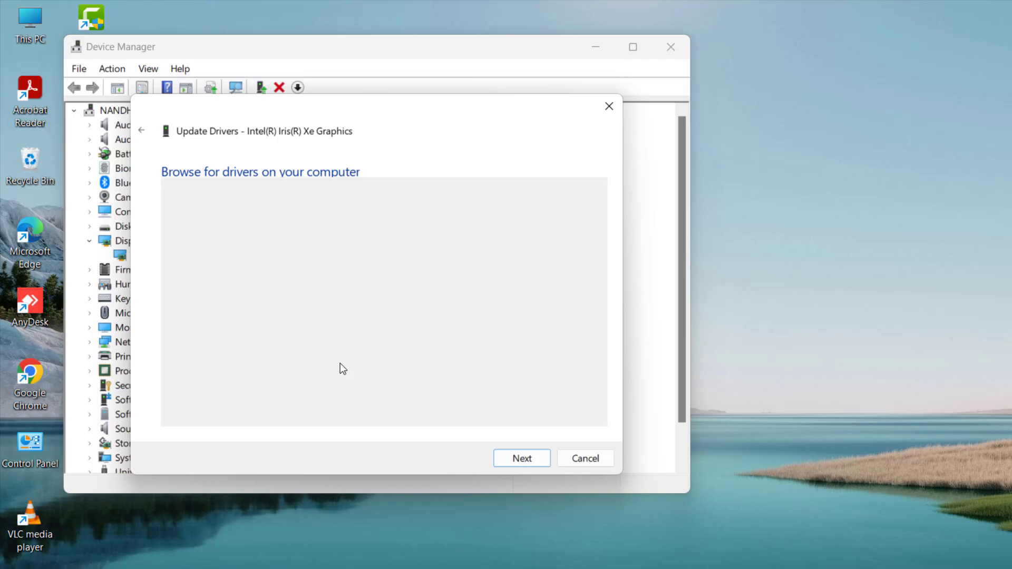
{"action": "left_click", "coordinate": [251, 314]}
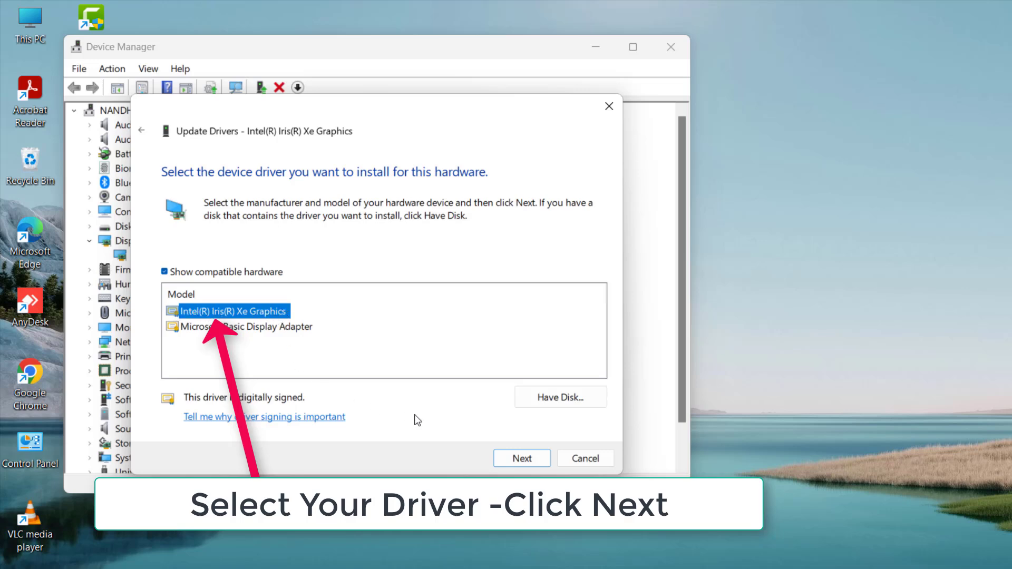
{"action": "left_click", "coordinate": [522, 458]}
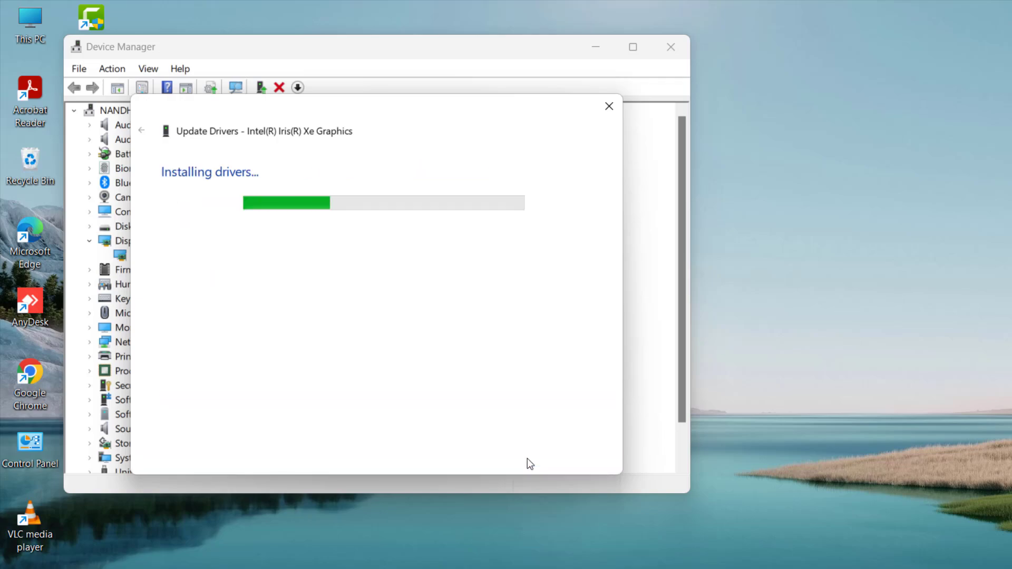